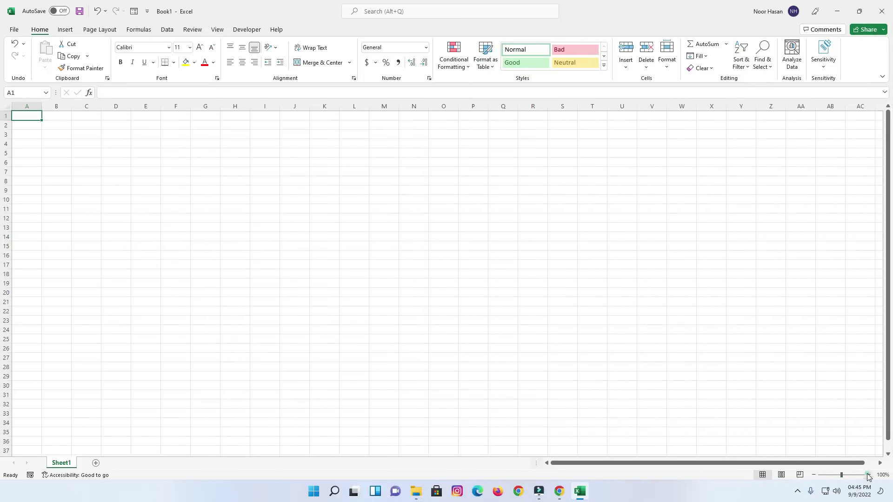
Zoom the sheet to 340%, widen column A for a clock, and make row 1 much taller
left_click(868, 474)
left_click(868, 475)
left_click(868, 475)
left_click(868, 475)
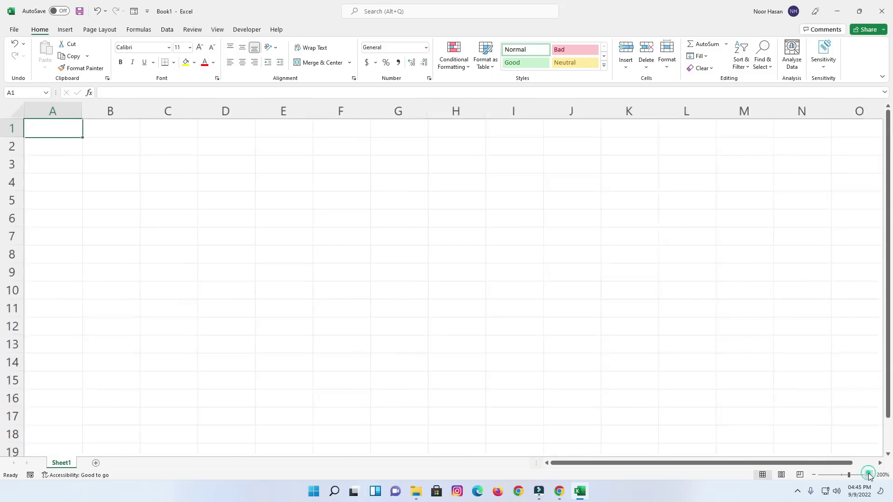
left_click(869, 475)
left_click(869, 475)
left_click(869, 475)
left_click(869, 475)
left_click(869, 475)
left_click(869, 474)
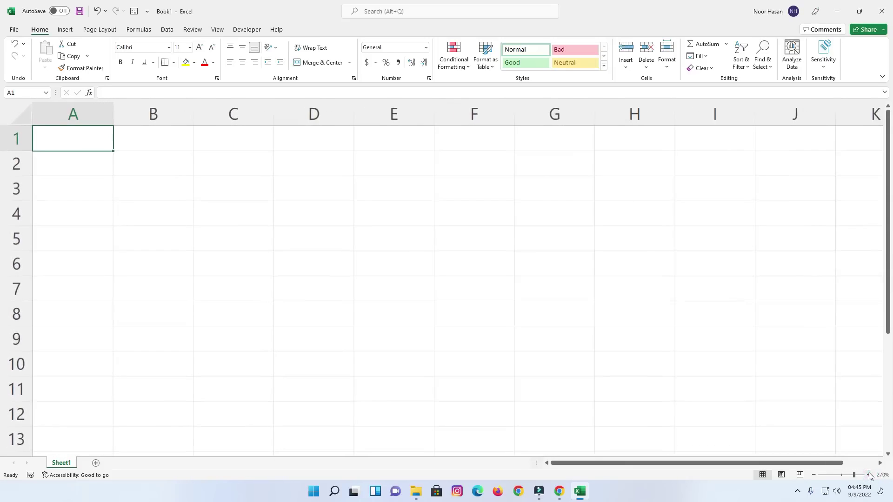
left_click(869, 475)
left_click(869, 475)
left_click(869, 475)
left_click(869, 475)
left_click(869, 475)
left_click(869, 475)
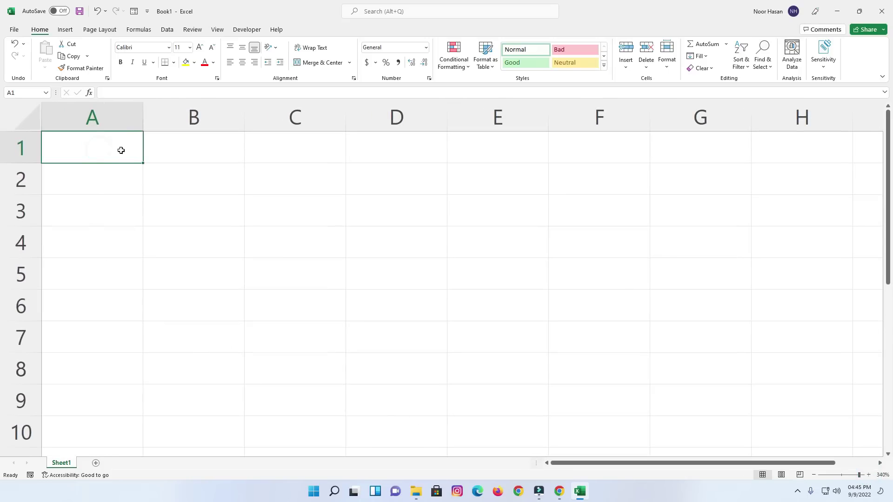
left_click_drag(142, 119, 371, 131)
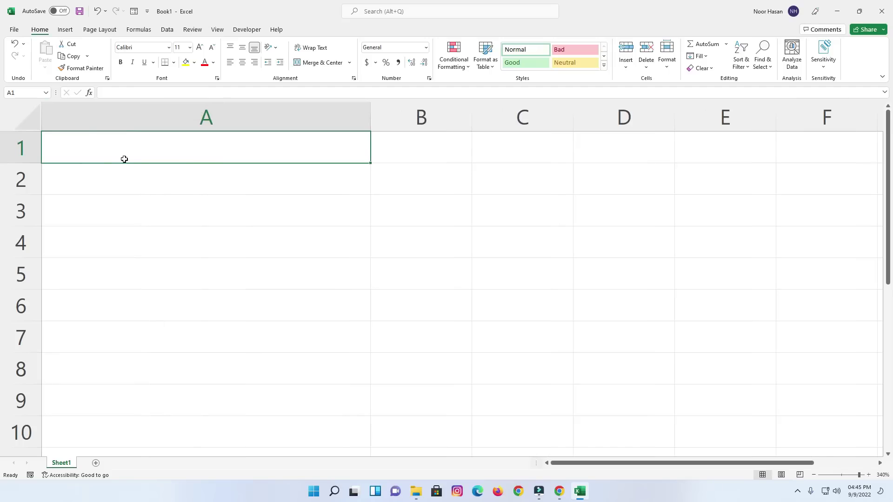
left_click_drag(27, 163, 31, 211)
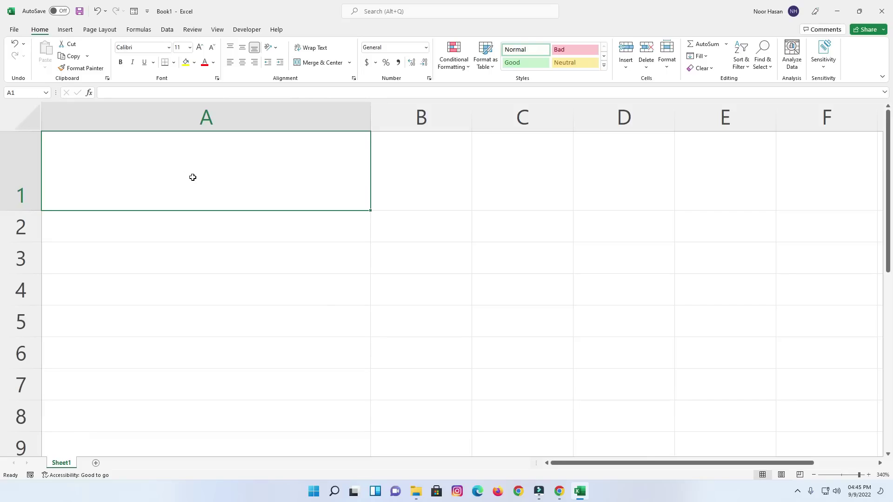
Enter =NOW() in A1 so it shows the current date and time, 9/9/2022 16:46
type("=no")
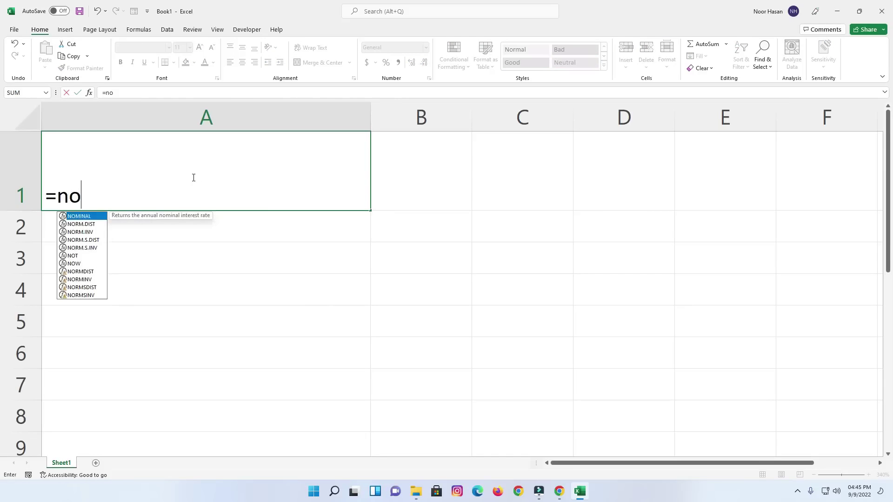
type("w()")
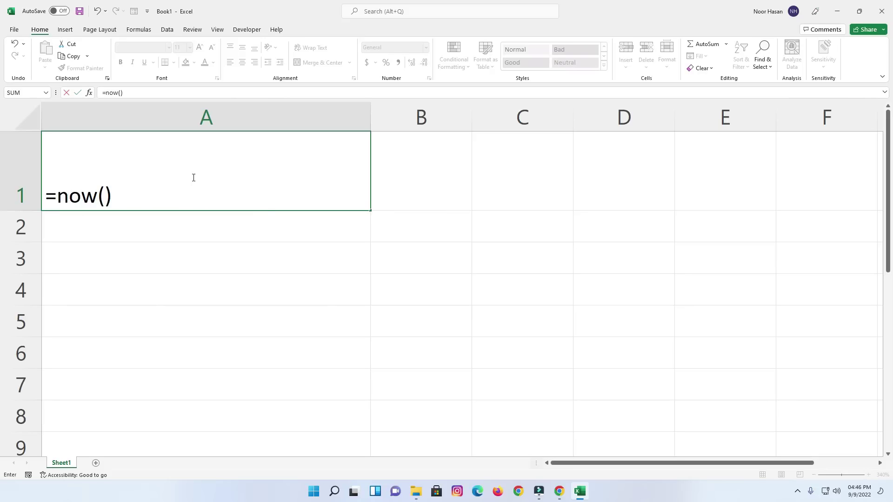
key("Return")
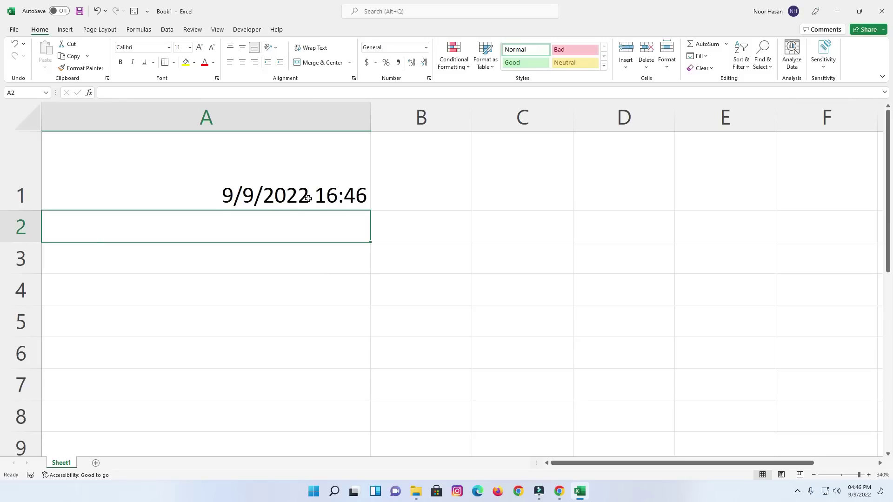
left_click(279, 197)
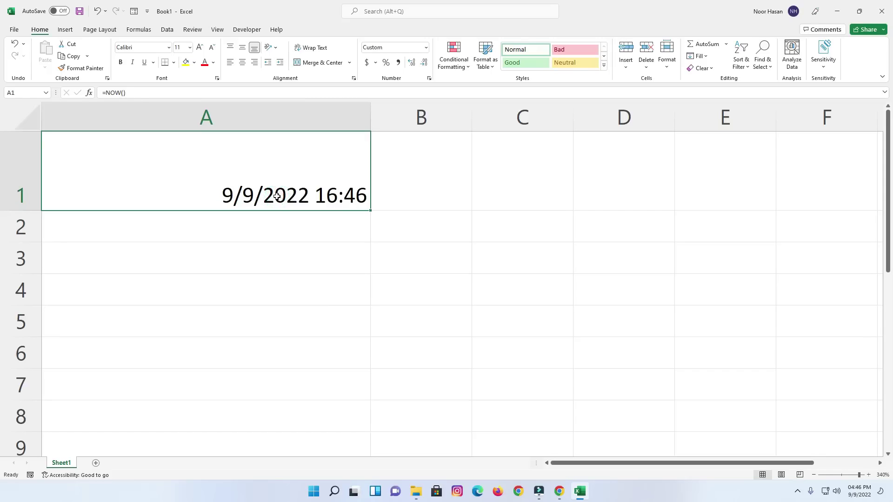
Apply the 13:30:55 Time format to A1 so it reads 16:46:04
right_click(254, 182)
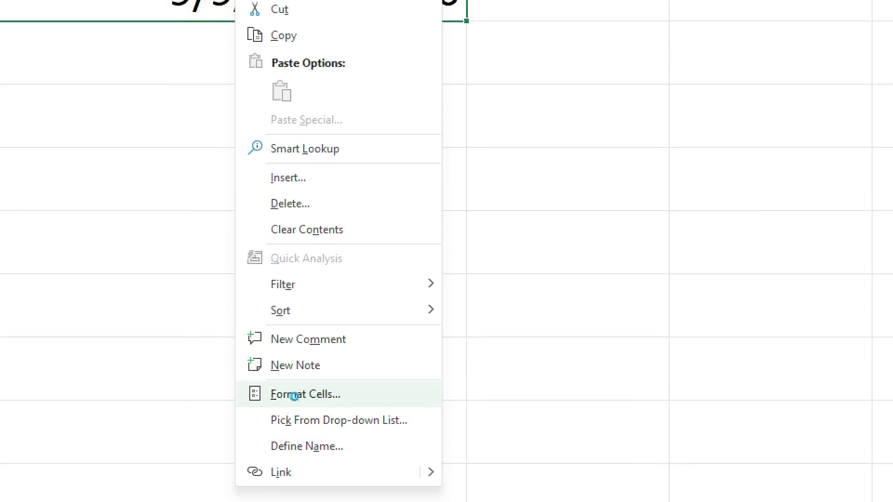
left_click(294, 395)
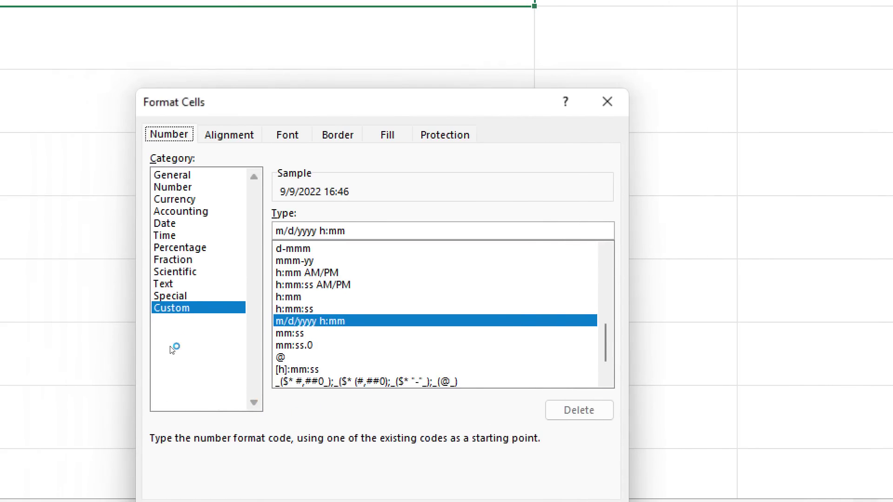
key("t")
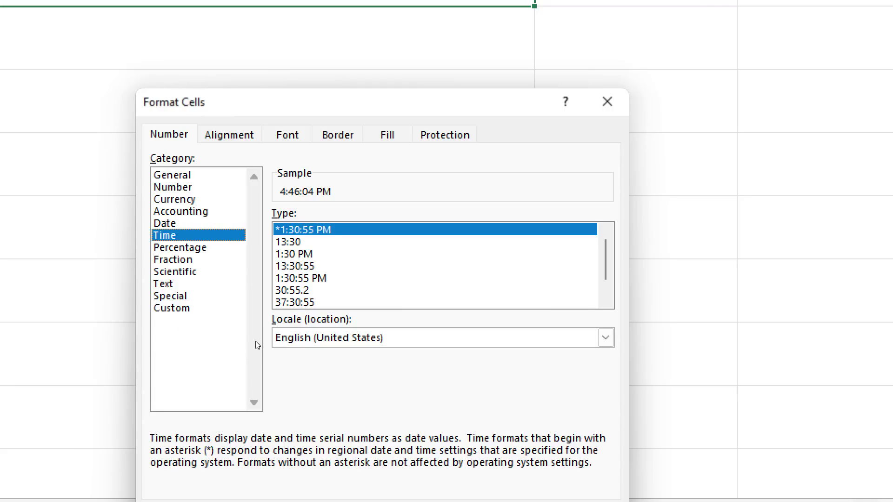
key("Down")
key("Down")
key("Down")
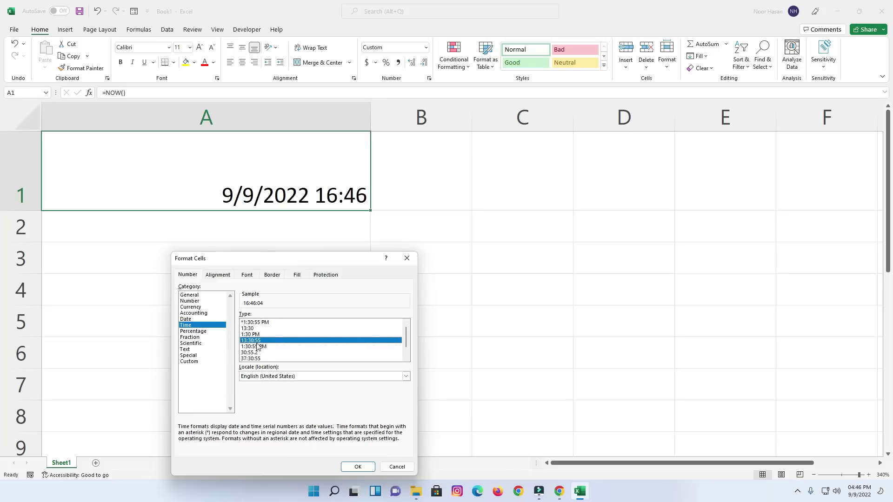
left_click(356, 467)
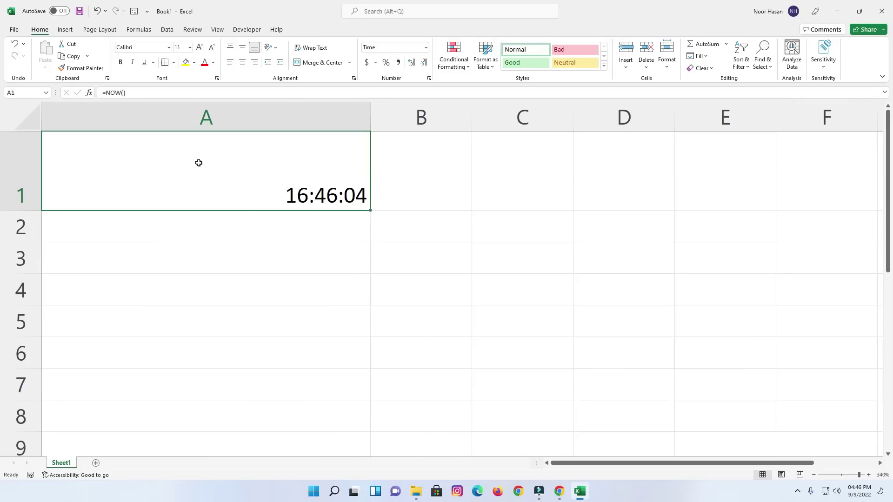
Center the A1 time horizontally and vertically and increase its font size to 24
left_click(242, 61)
left_click(241, 48)
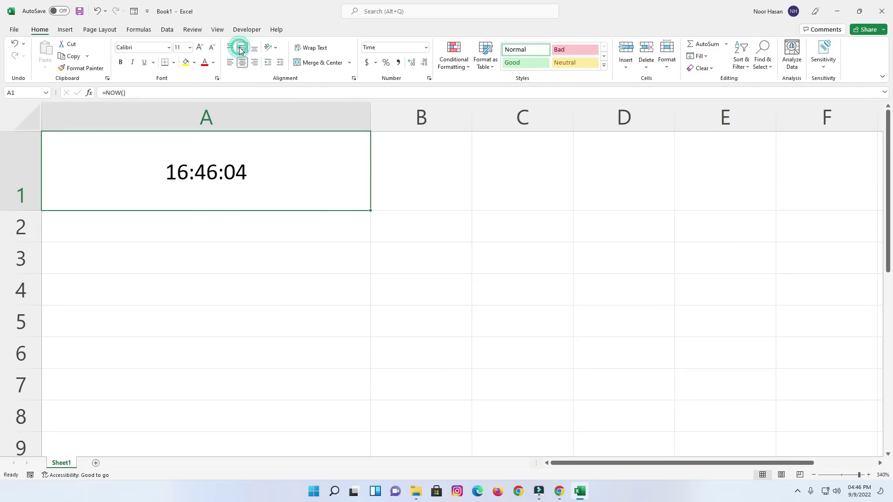
left_click(199, 47)
left_click(199, 47)
left_click(200, 47)
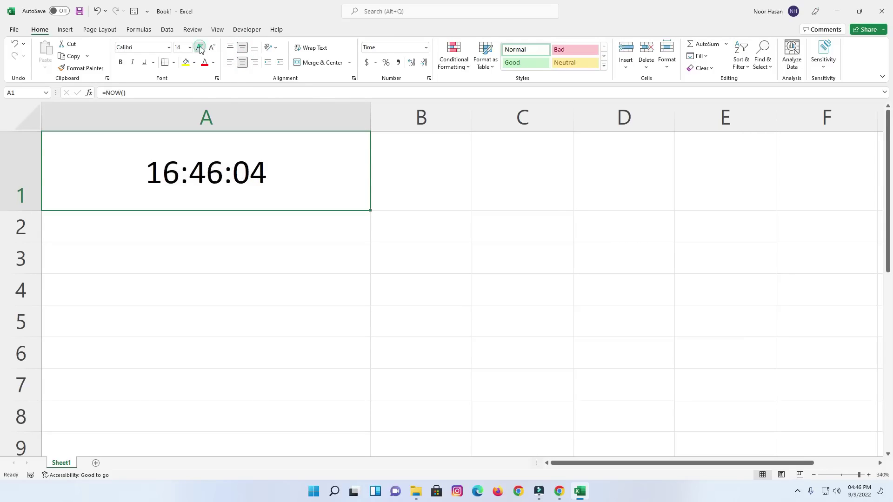
left_click(200, 47)
left_click(199, 47)
left_click(199, 47)
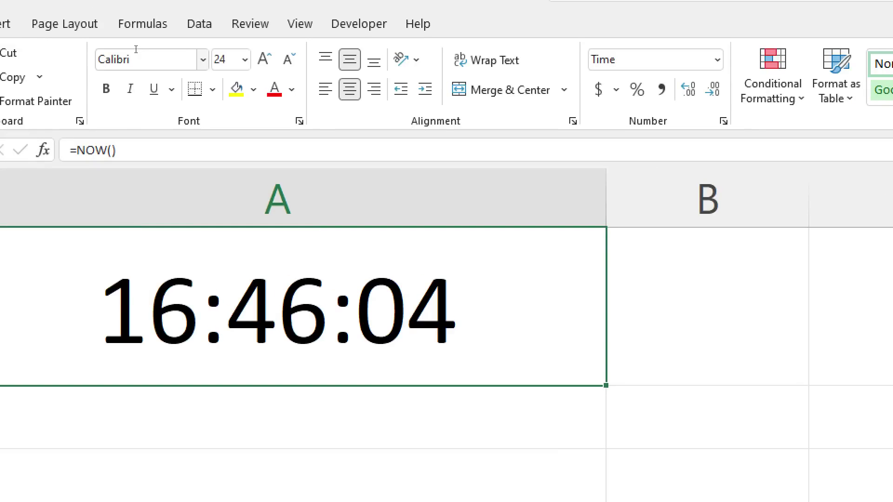
Bring up the Chrome search results for 'digital clock font'
left_click(136, 48)
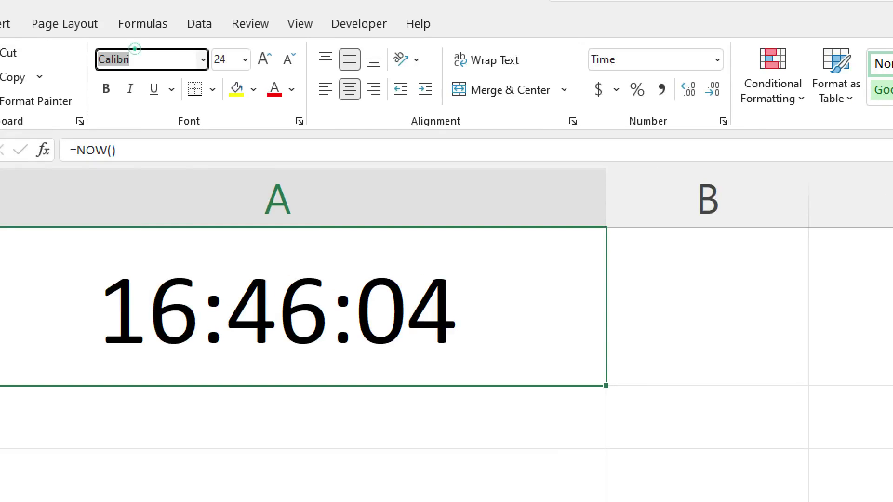
left_click(137, 43)
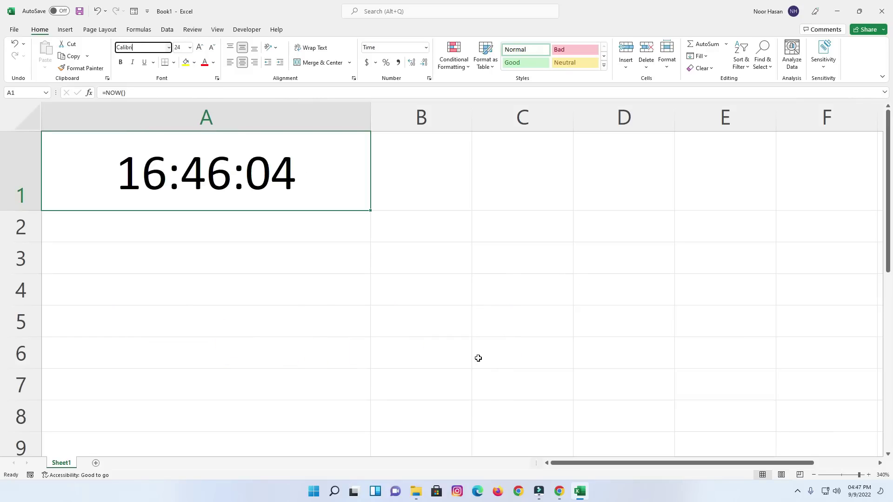
left_click(559, 494)
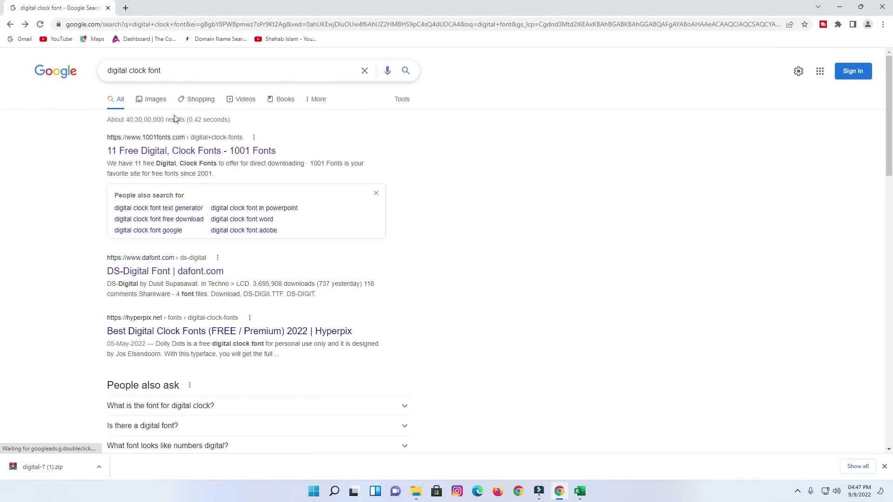
Browse the '11 Free Digital, Clock Fonts - 1001 Fonts' page, including Digital-7
left_click(192, 152)
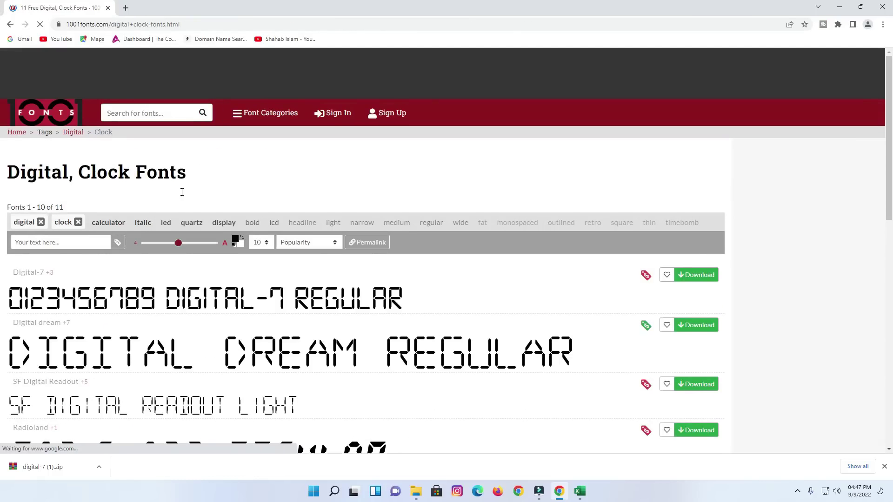
scroll(246, 301, "down", 1)
scroll(255, 300, "down", 2)
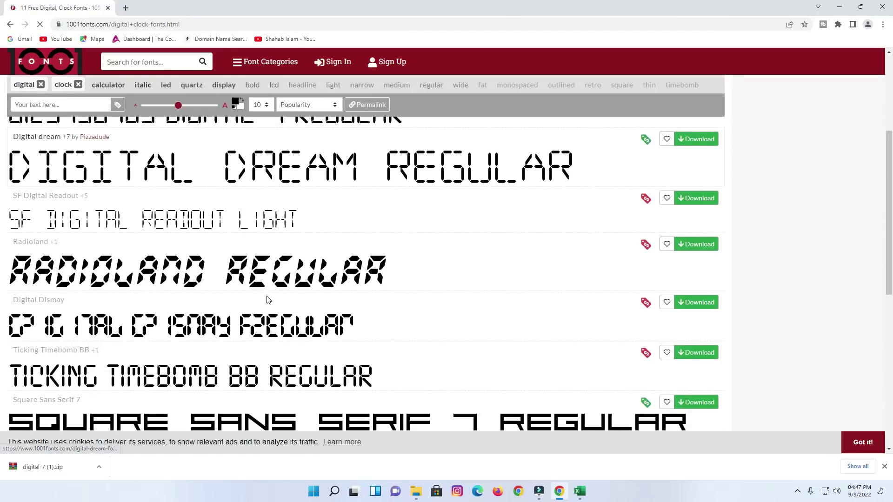
scroll(265, 300, "down", 3)
scroll(268, 301, "down", 2)
scroll(268, 301, "down", 2)
scroll(268, 301, "up", 4)
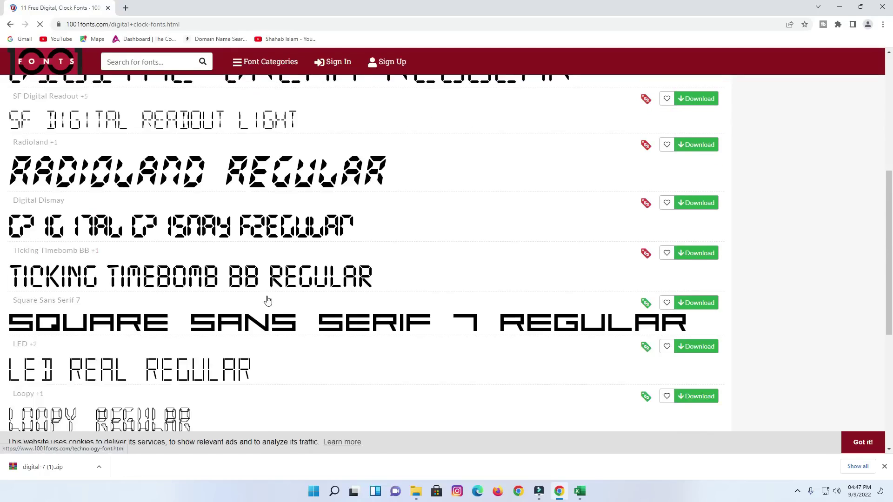
scroll(268, 301, "up", 1)
scroll(268, 301, "up", 2)
scroll(268, 301, "up", 2)
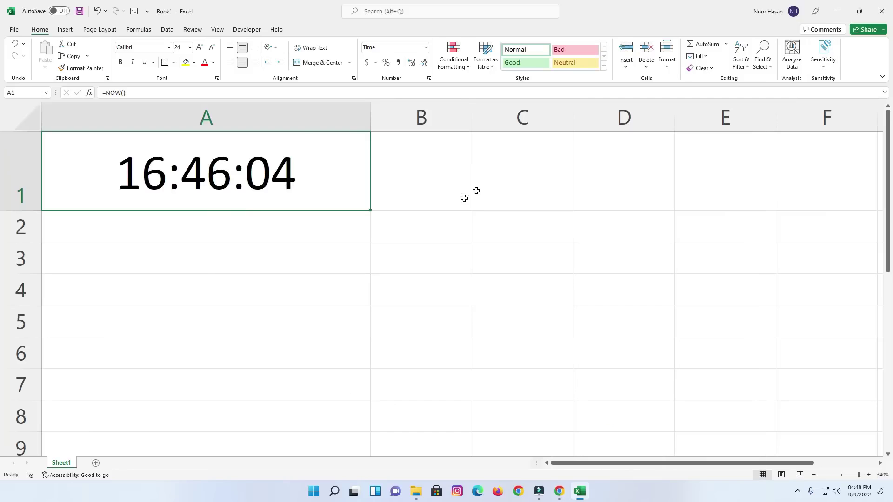
Install all four digital-7 font files from the digital folder, then return to Excel
key("super+d")
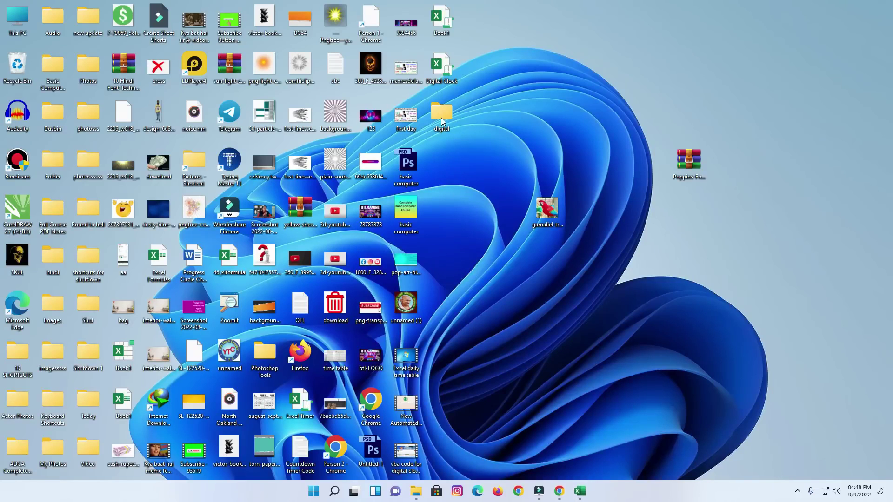
double_click(441, 116)
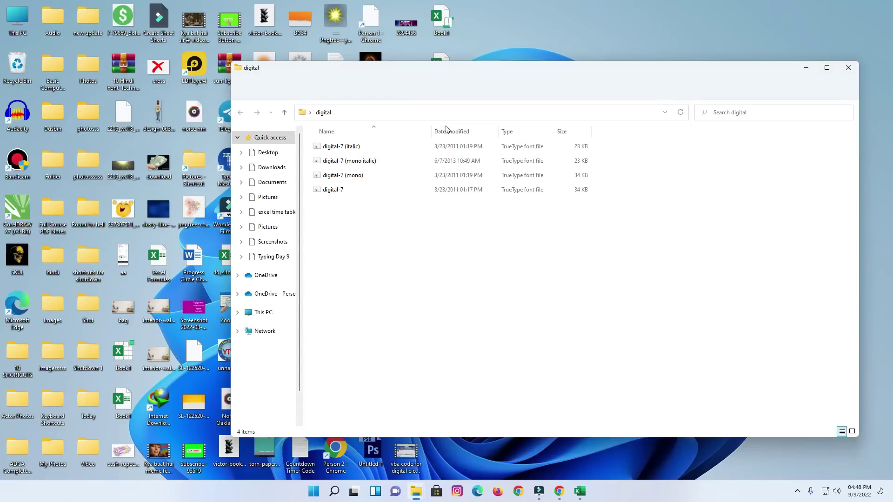
left_click_drag(337, 275, 354, 147)
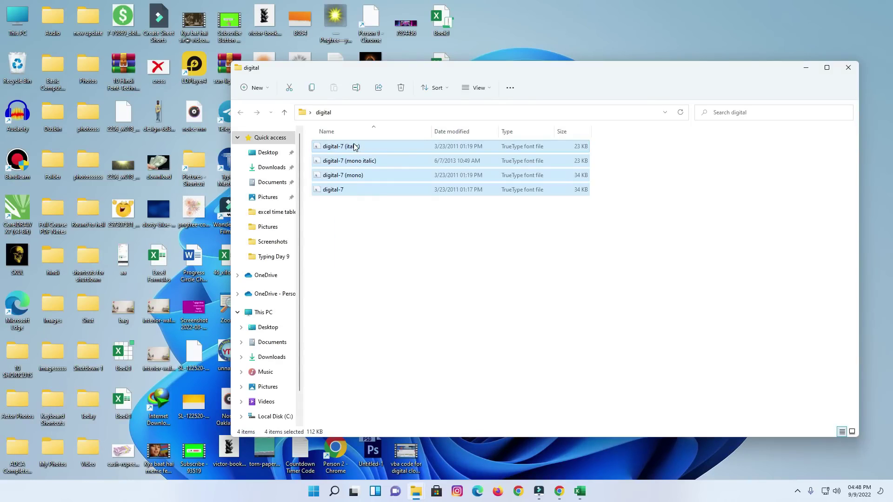
right_click(354, 147)
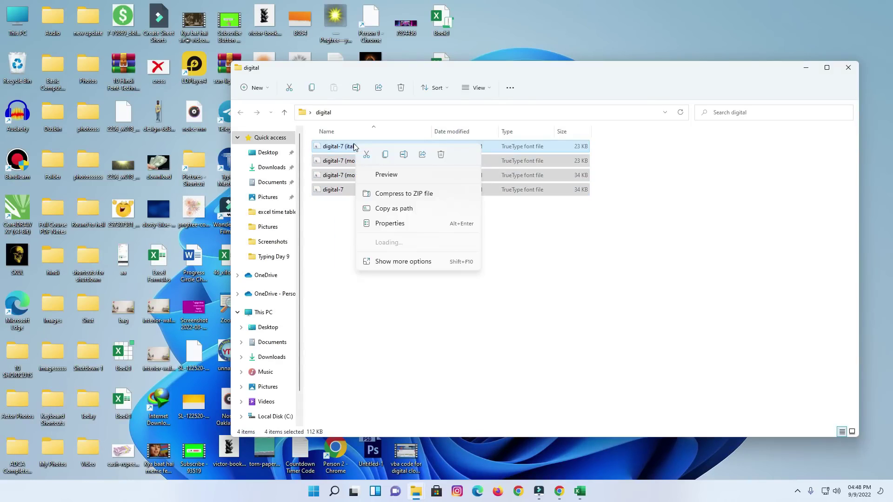
left_click(418, 263)
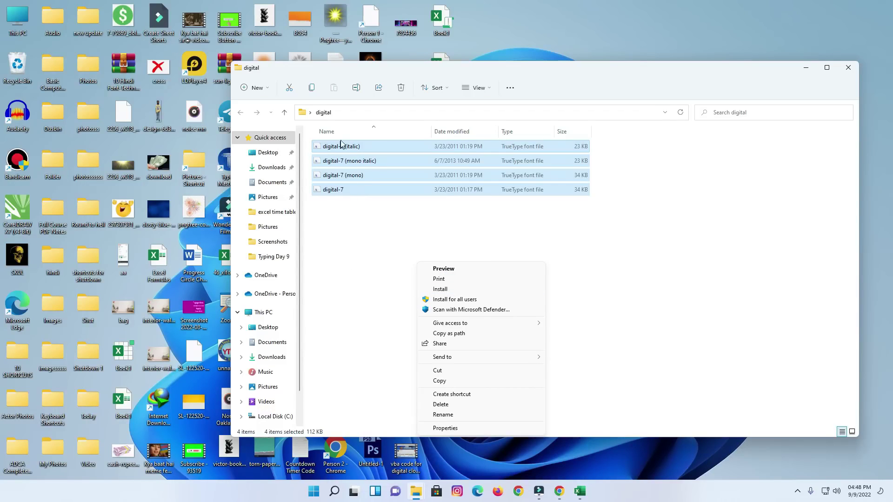
left_click(360, 242)
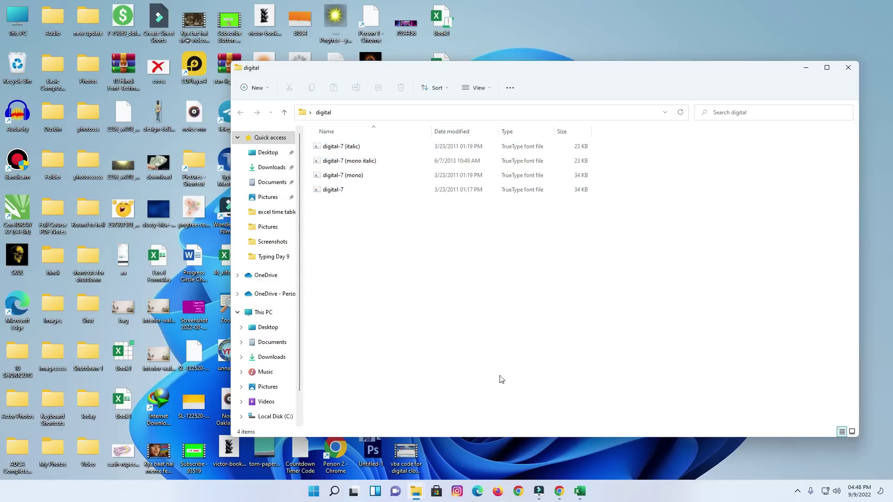
left_click(580, 491)
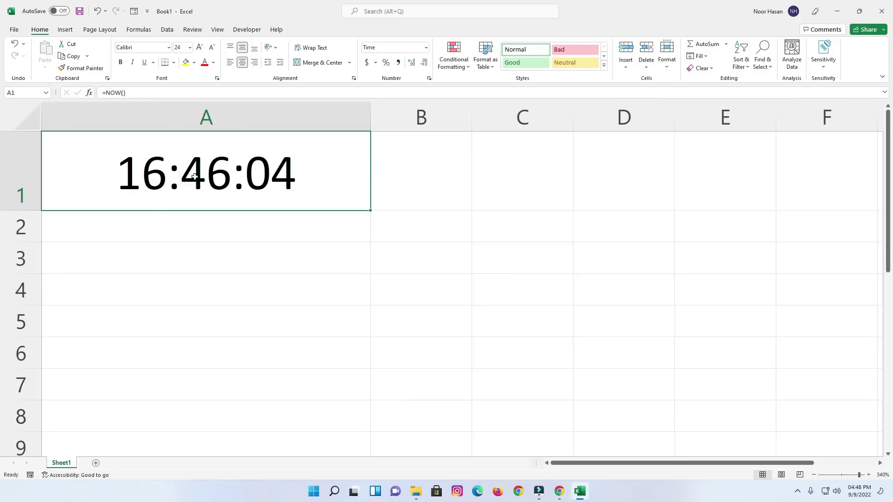
Set the A1 clock font to Digital-7 at size 28
left_click(136, 48)
type("Digital-7")
key("Return")
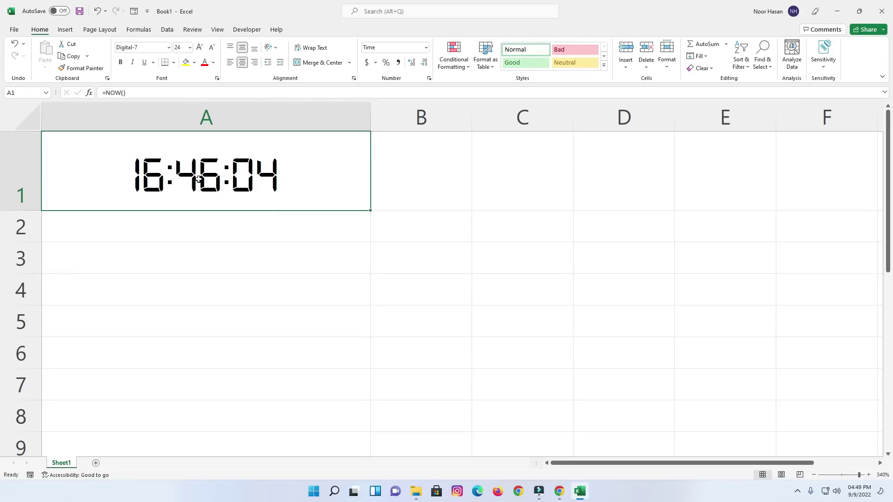
left_click(200, 48)
left_click(200, 48)
left_click(200, 47)
left_click(212, 48)
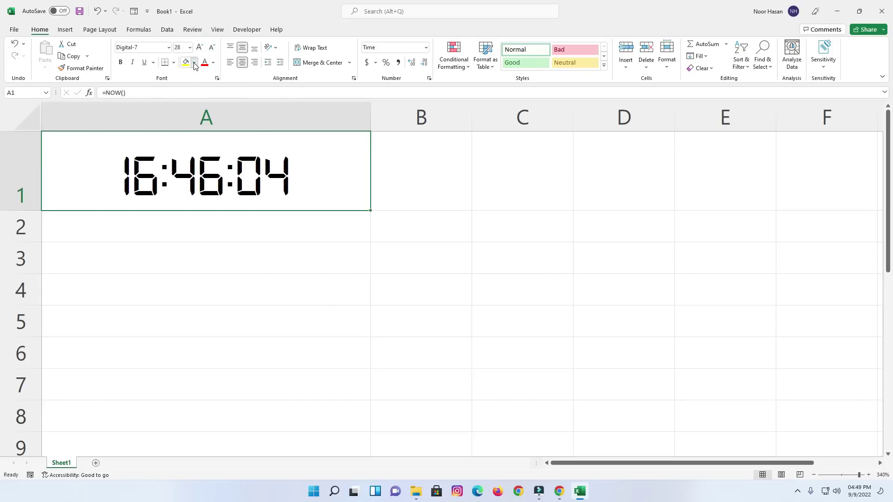
Give A1 a custom dark blue fill colour
left_click(194, 62)
left_click(216, 180)
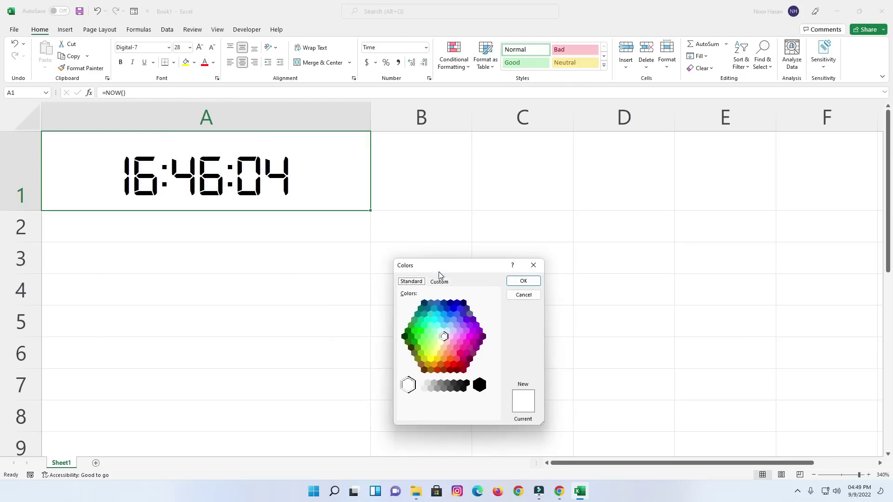
left_click_drag(439, 260, 411, 251)
left_click(423, 297)
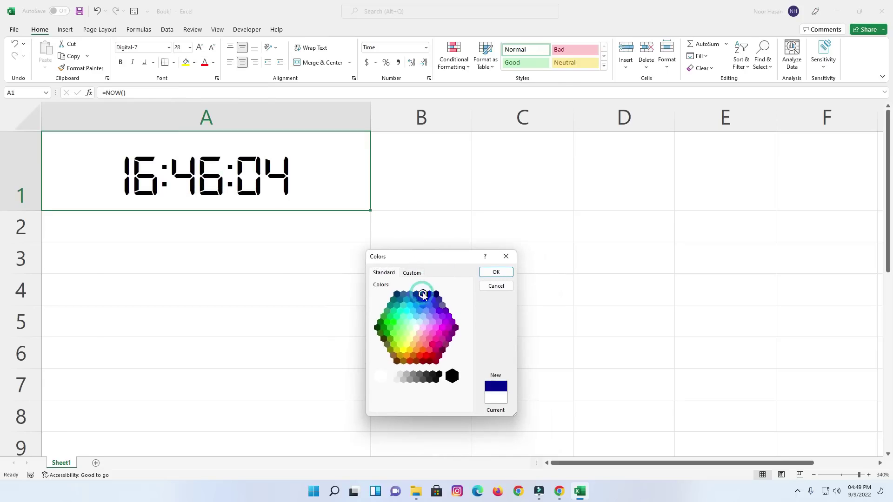
left_click(495, 272)
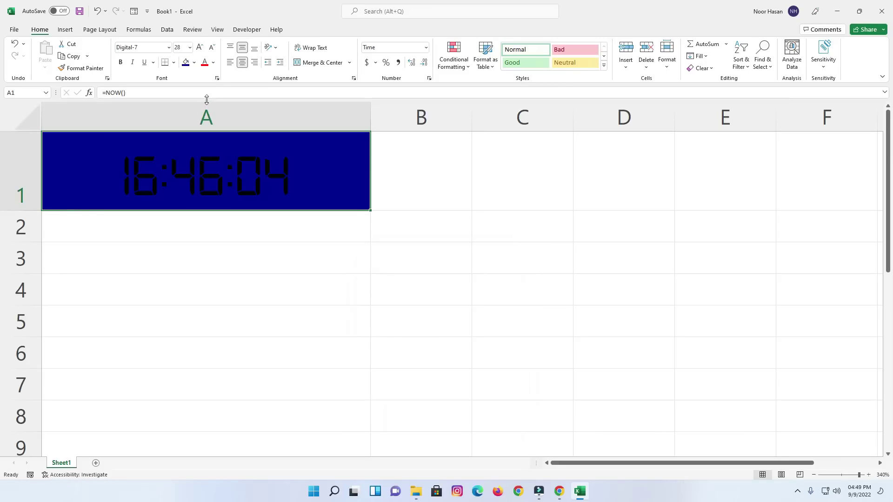
Make the clock digits yellow and drag row 1 taller
left_click(214, 62)
left_click(206, 99)
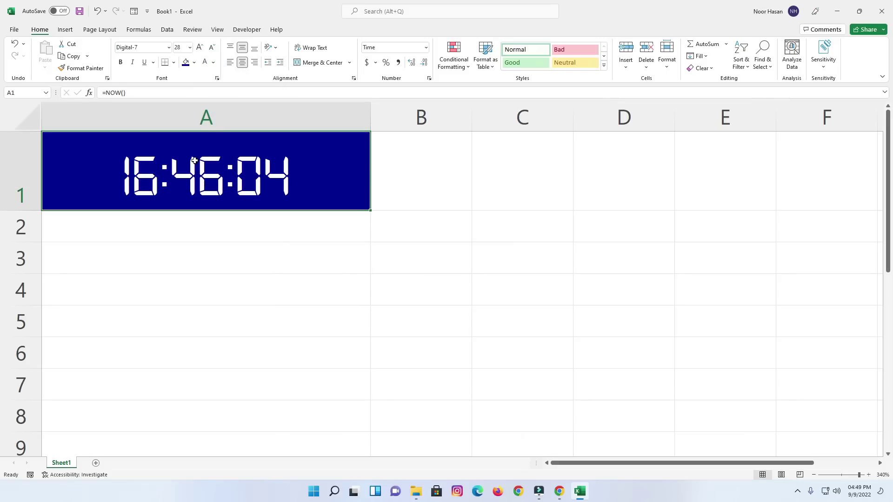
left_click(214, 62)
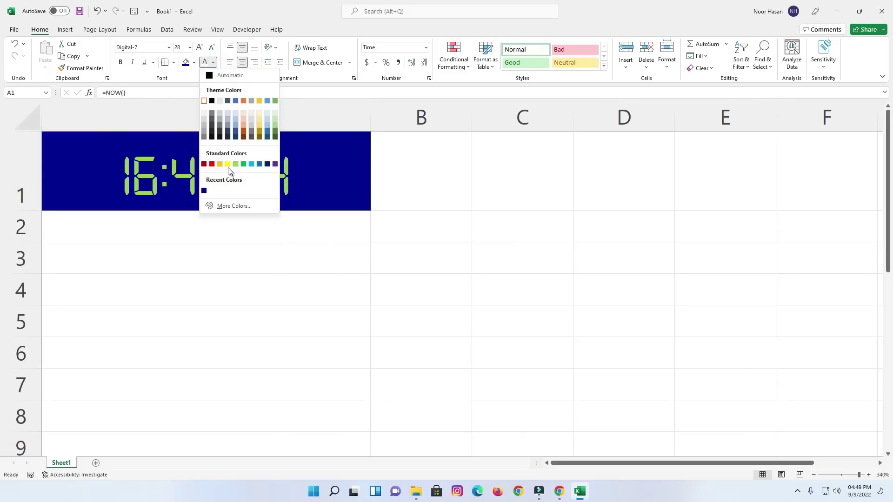
left_click(228, 164)
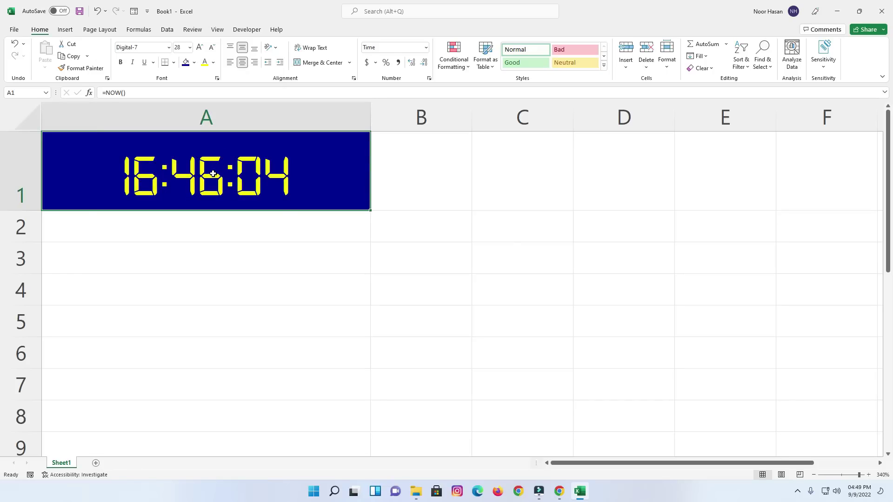
left_click_drag(35, 210, 36, 233)
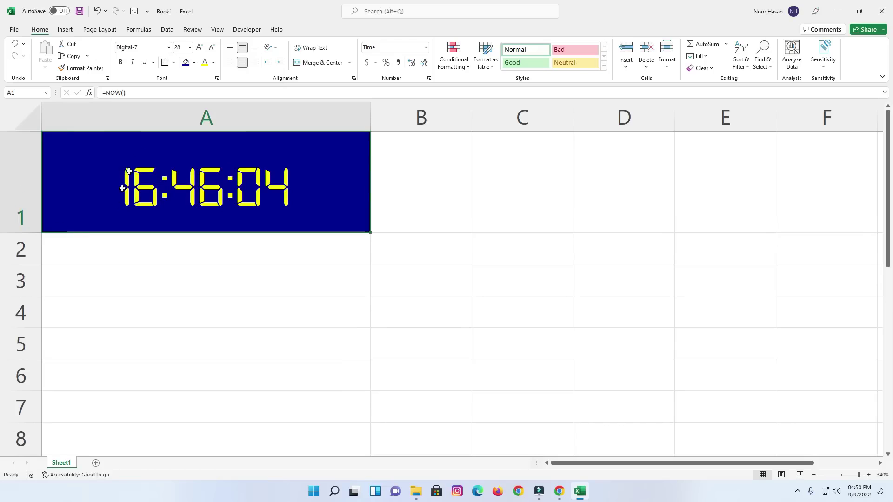
Increase the A1 digits to size 36 and open the Visual Basic editor from Developer
left_click(200, 47)
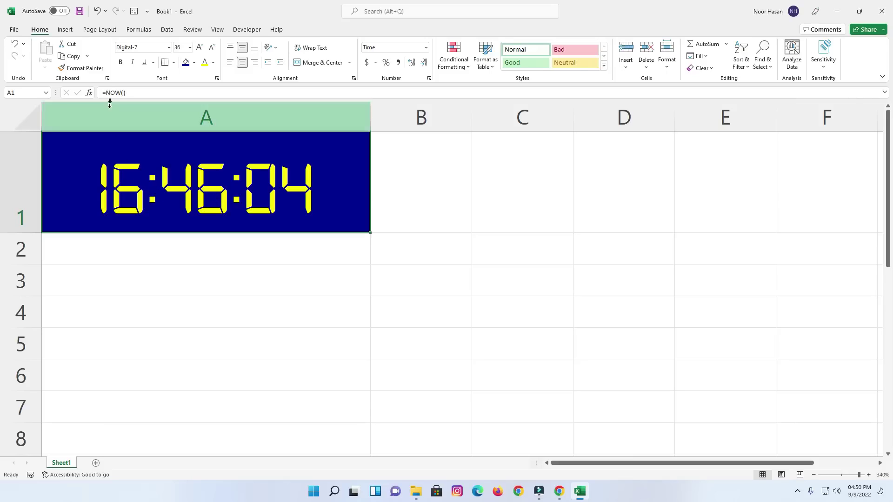
left_click(250, 32)
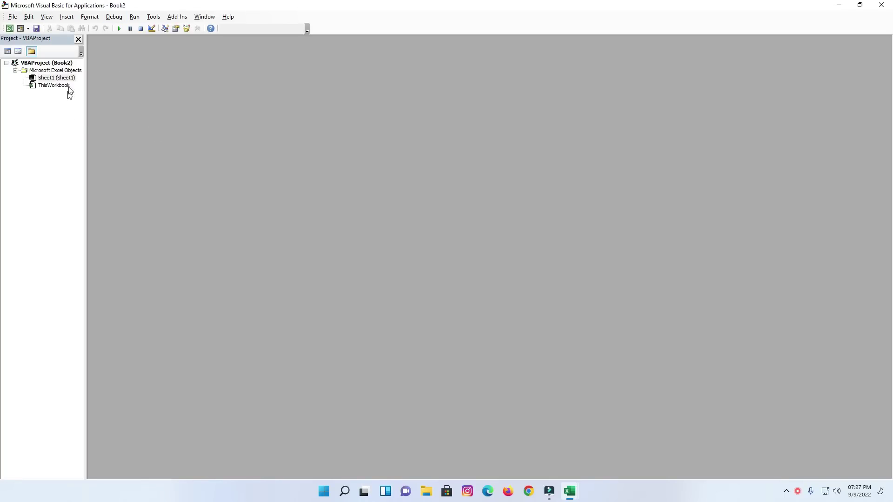
Insert an empty Module1 into the Book2 project, then switch back to Excel
left_click(68, 19)
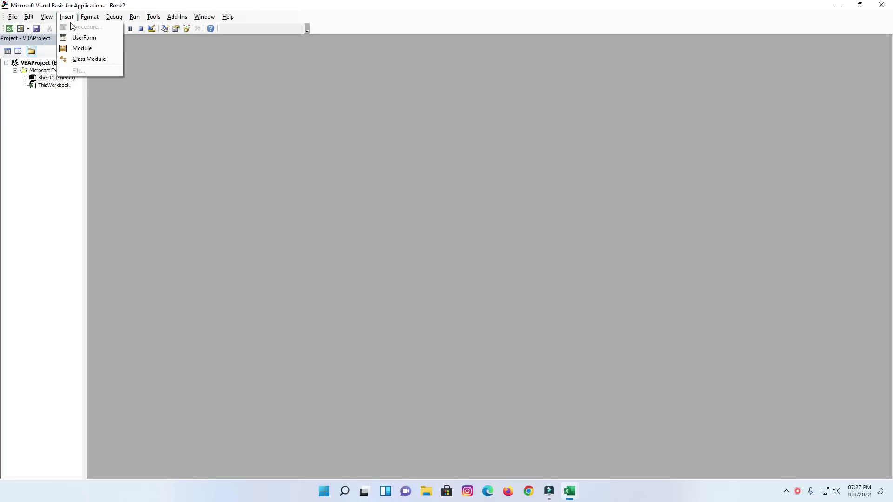
left_click(81, 50)
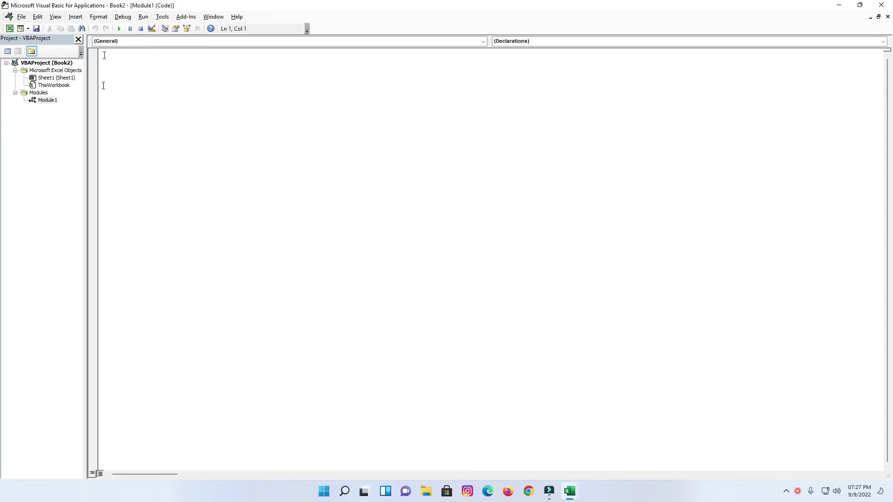
key("alt+F11")
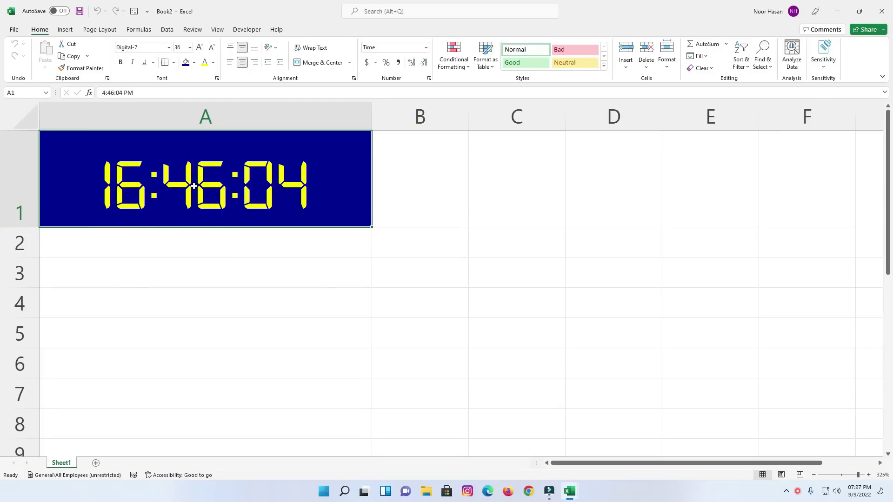
Declare the macro Sub digital_clock() in Module1
key("alt+F11")
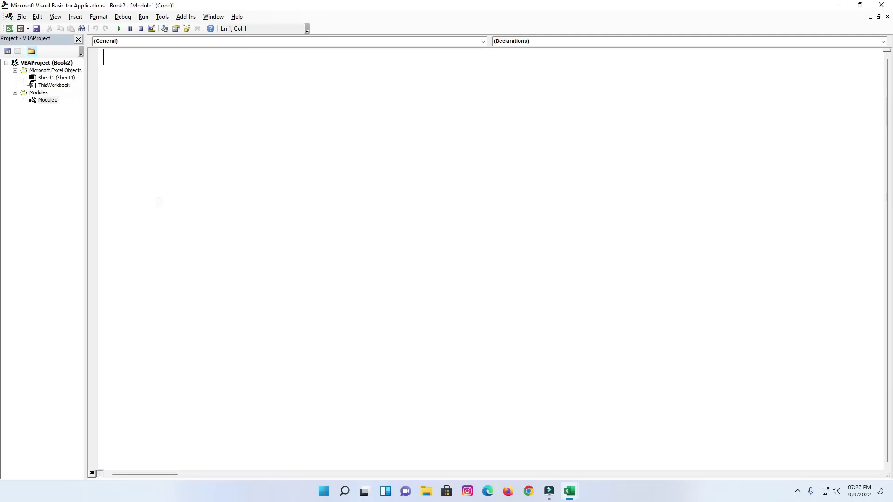
type("sub")
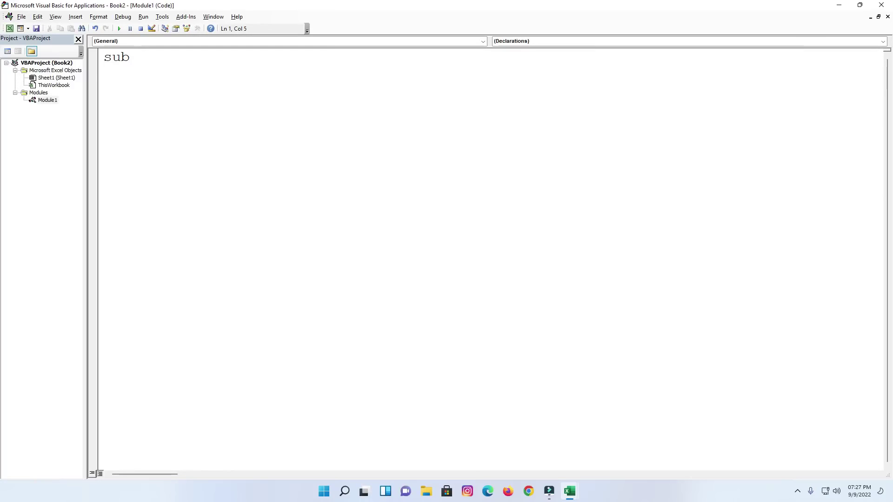
type("digita")
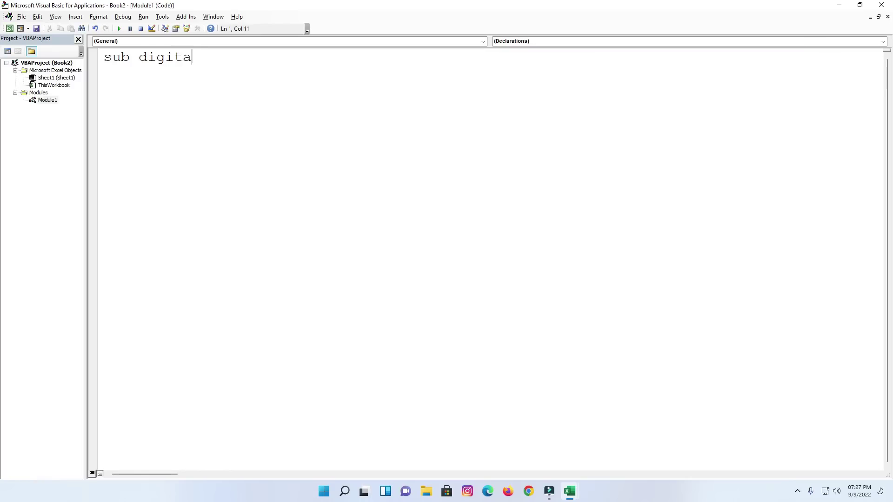
type("l_cloc")
type("k")
key("Return")
key("alt+F11")
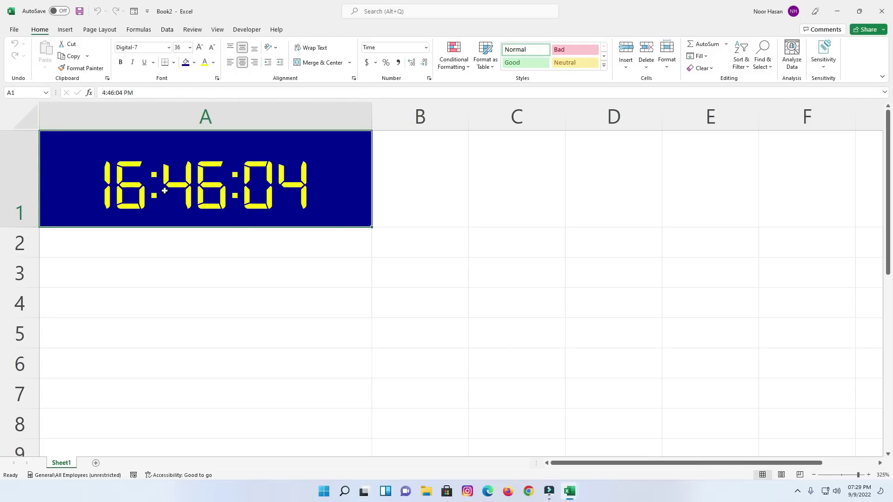
Add the line Range("a1").Value = Now to the digital_clock macro
key("alt+F11")
type("range")
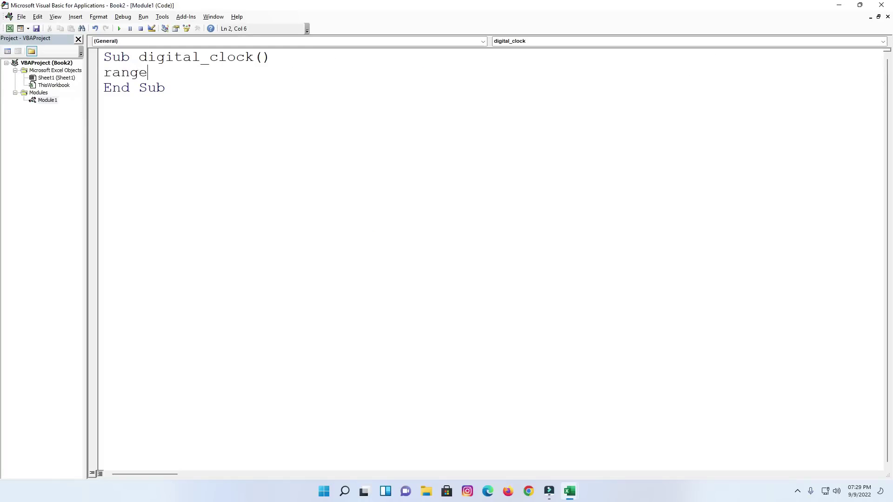
type("()")
type("\"\"")
type("a1")
key("Right")
type(".value")
key("Tab")
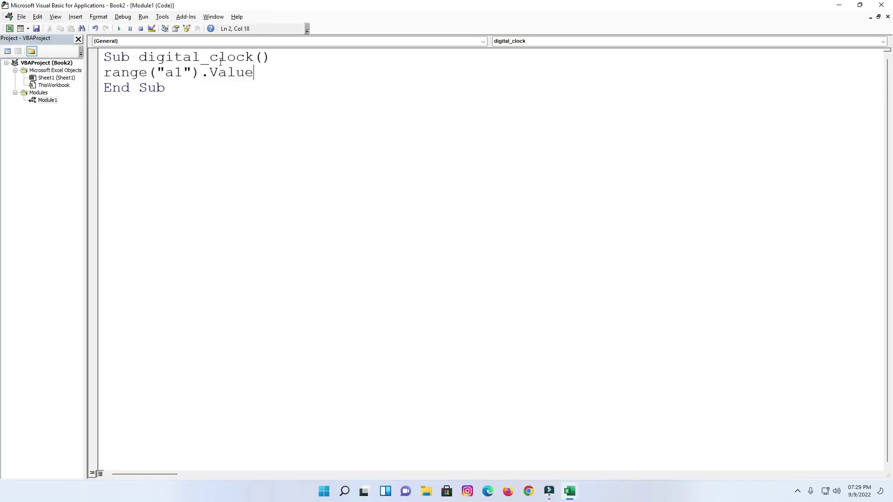
type("=")
type("now")
key("Return")
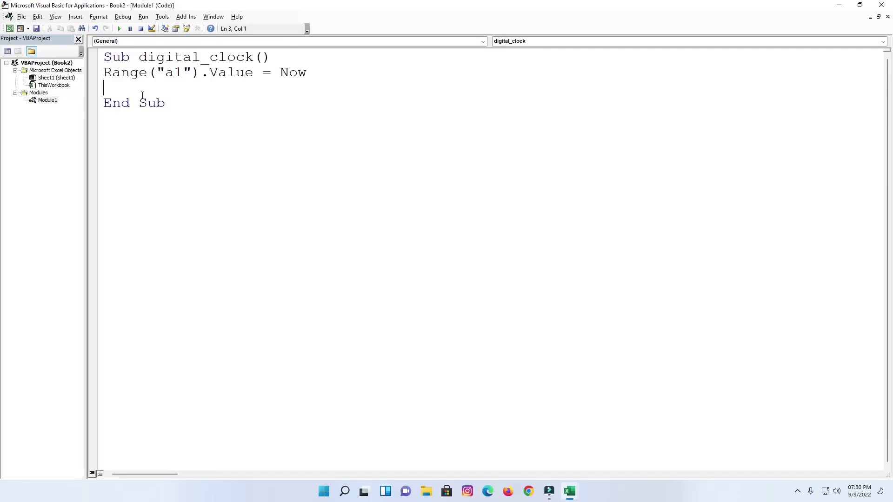
Type Application.OnTime Now + TimeValue("00:00:01") on line 3 of the macro
type("application.o")
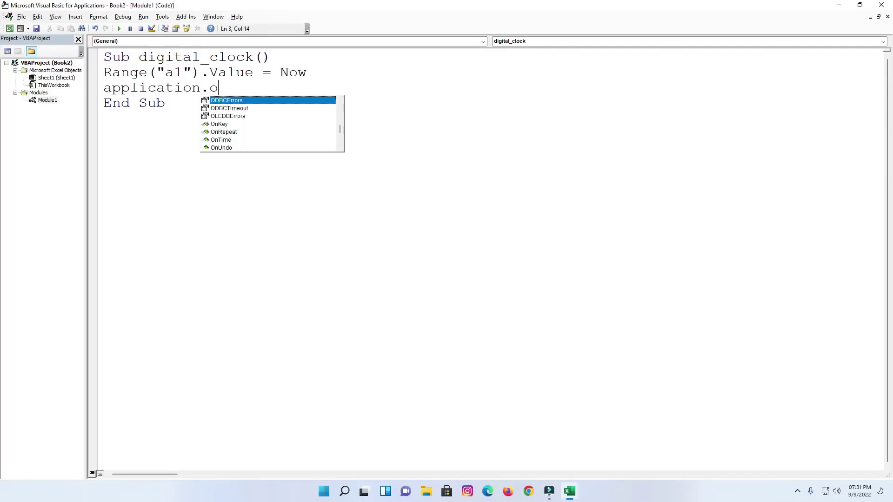
type("nti")
key("Tab")
type("n")
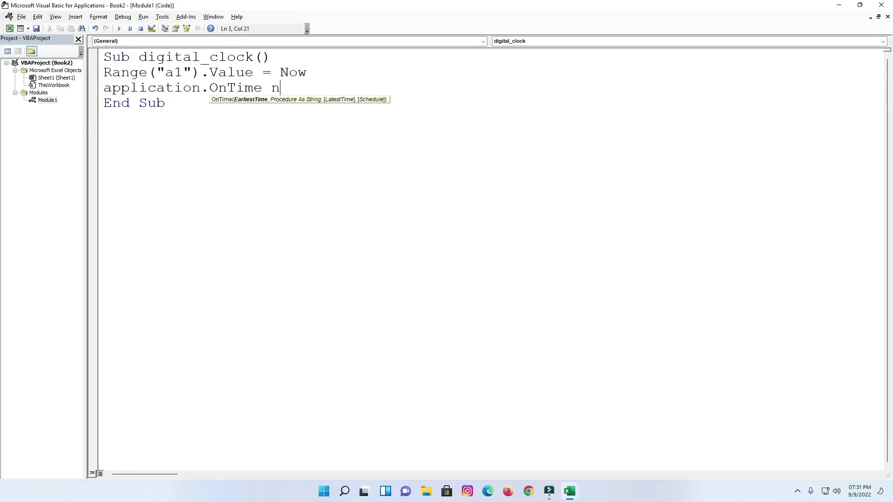
type("ow+time")
type("value")
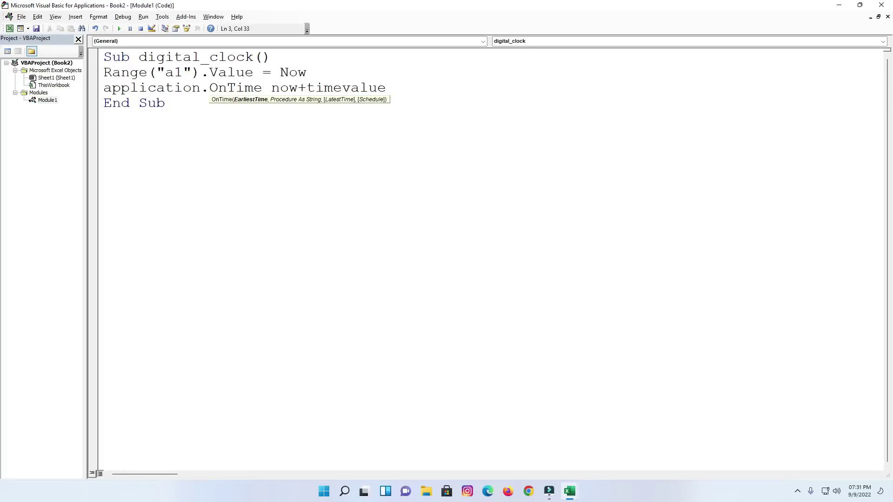
type("()")
key("Left")
type("\"\"")
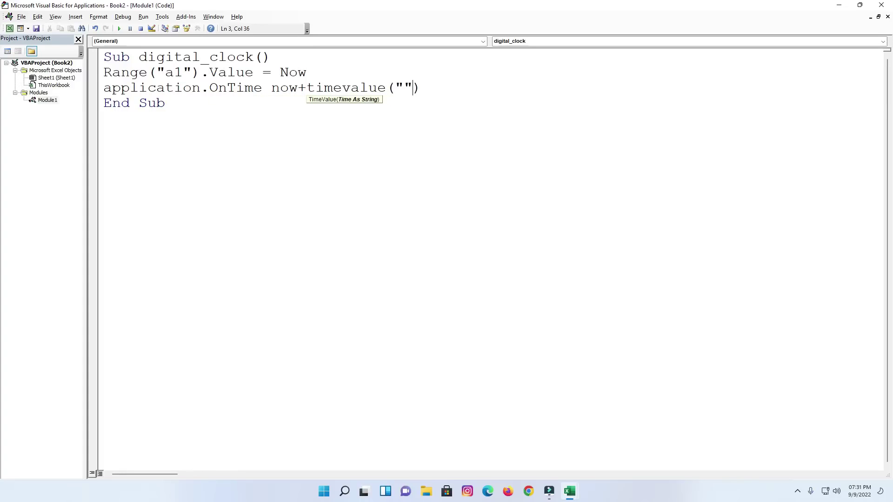
type("00")
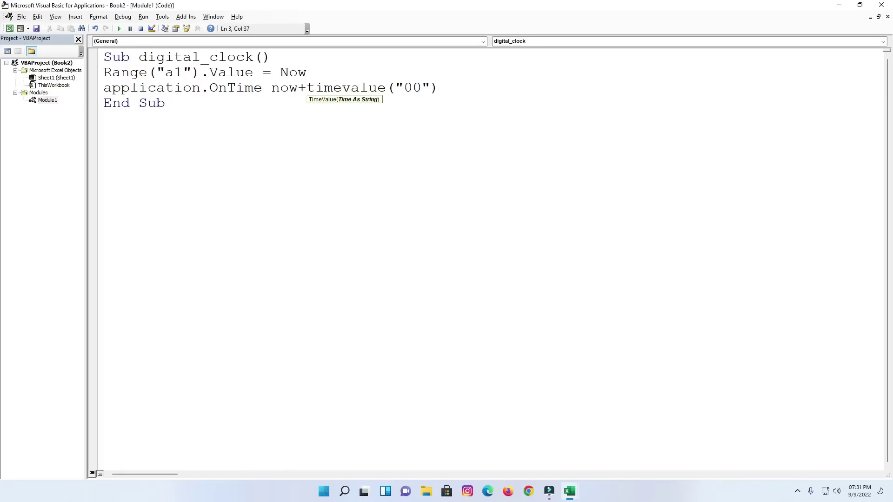
type(":00:")
type("01")
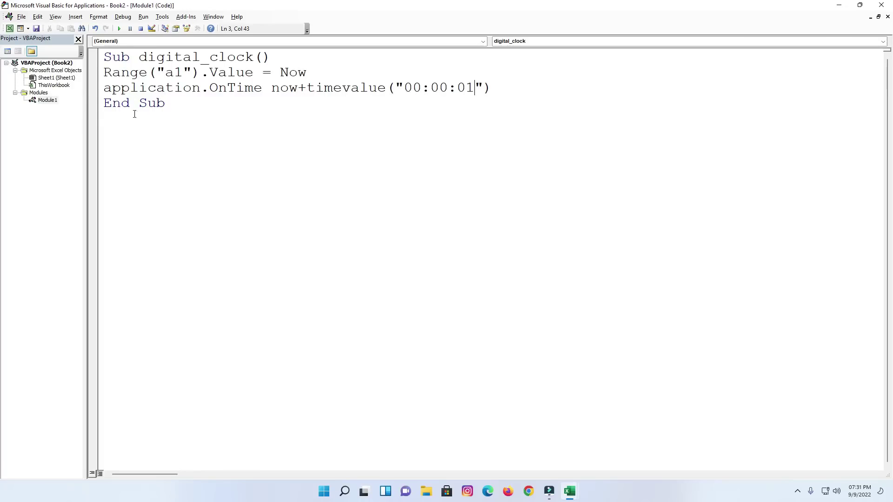
Finish the OnTime line with the "digital_clock" procedure name and start a new line
left_click_drag(113, 88, 395, 89)
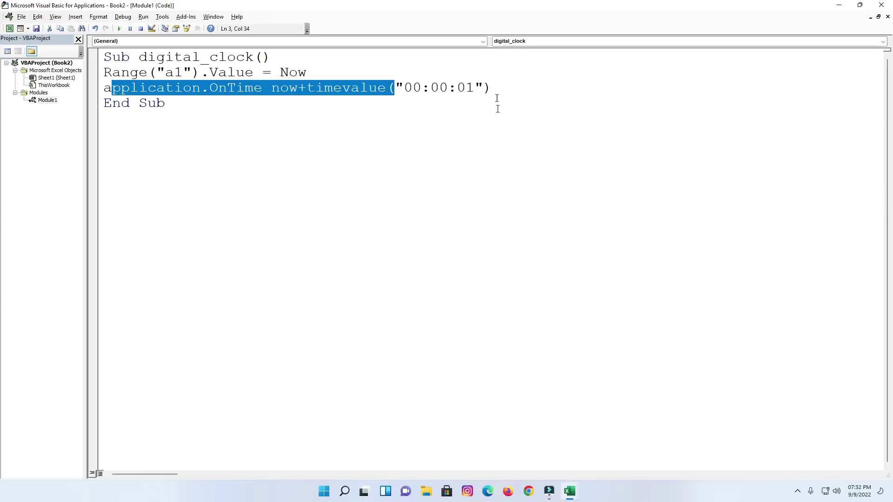
left_click(505, 94)
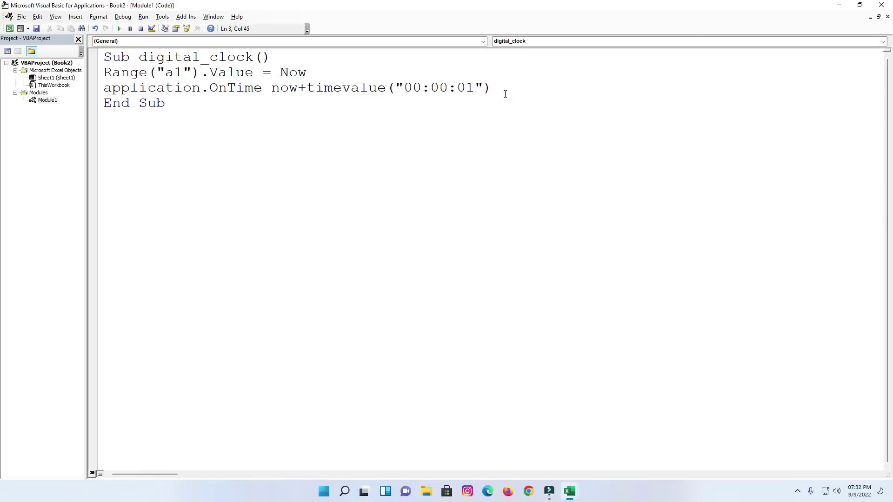
left_click_drag(159, 57, 246, 57)
left_click(518, 91)
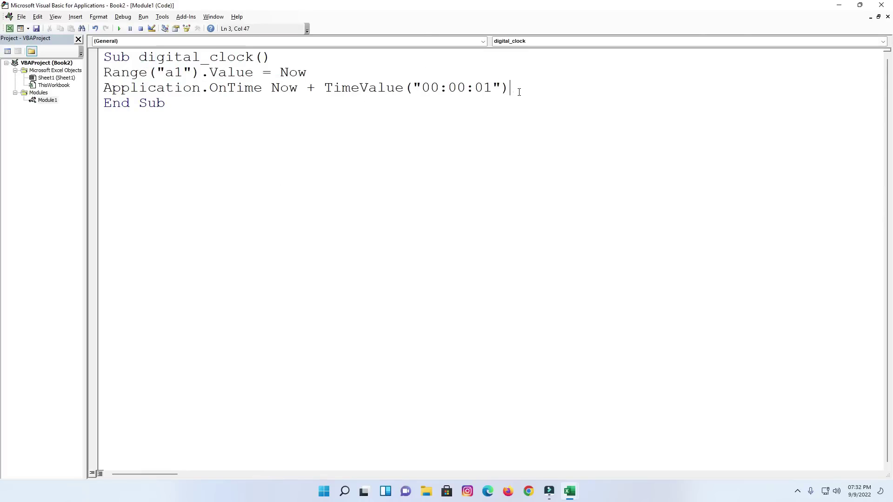
type(",")
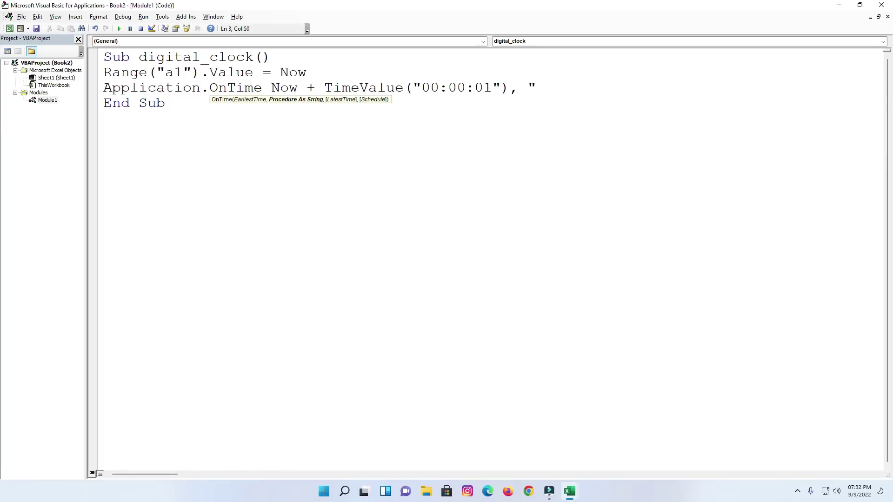
type("digita;")
type("l_clock")
type("\"")
key("Return")
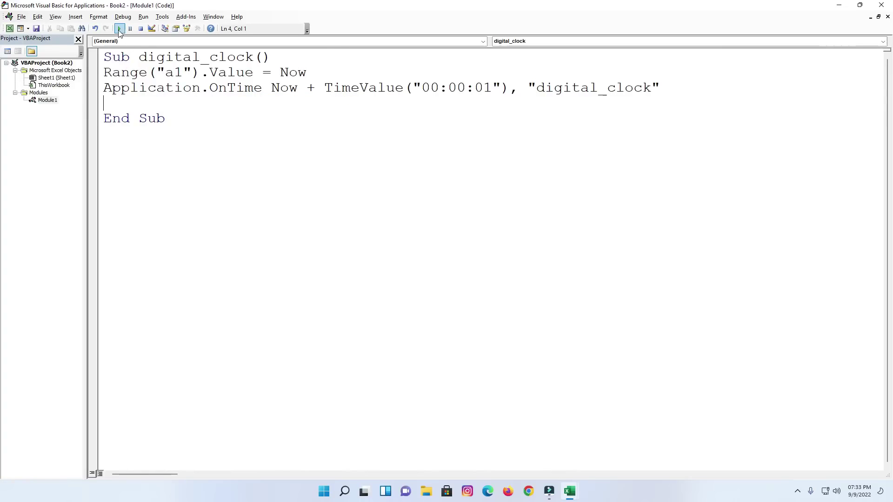
Run the digital_clock macro and return to Excel to watch A1 tick each second
left_click(119, 29)
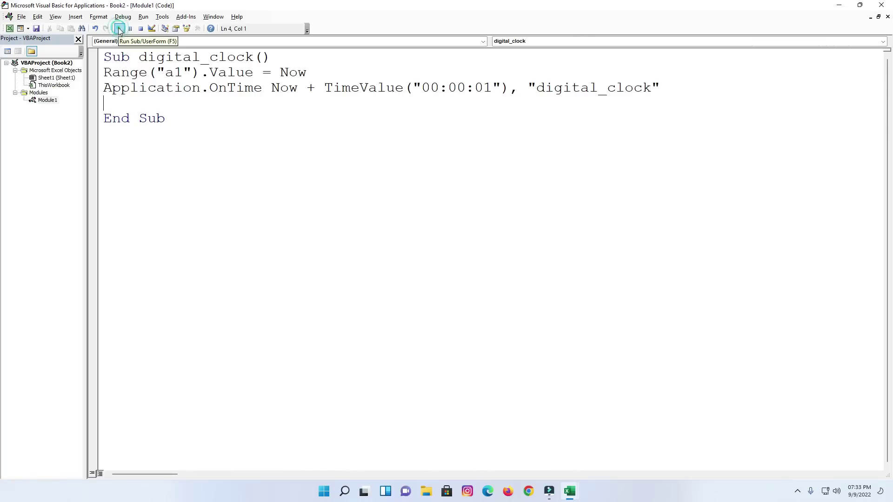
key("alt+F11")
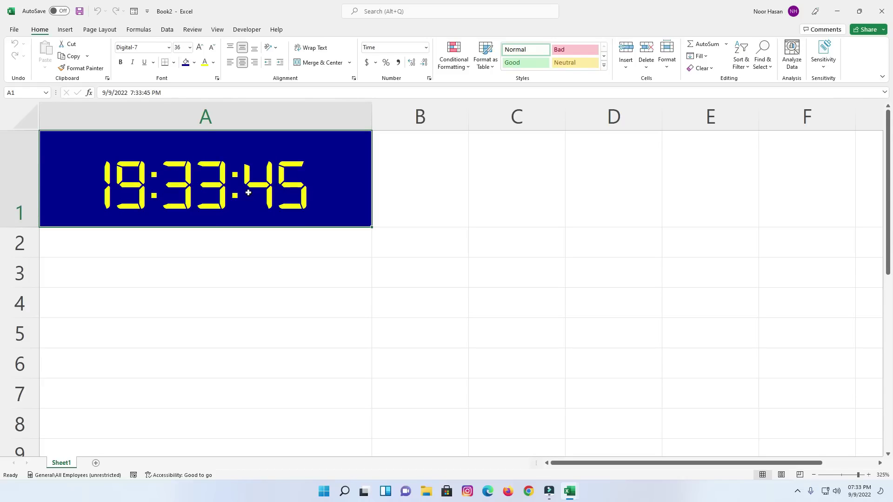
Fill clock cell A1 with the dark navy theme colour, then go to the File menu
left_click(194, 62)
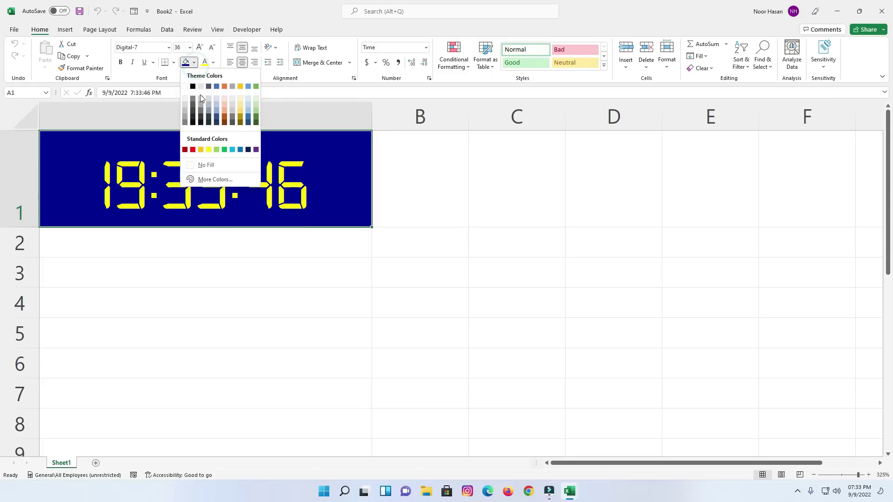
left_click(217, 123)
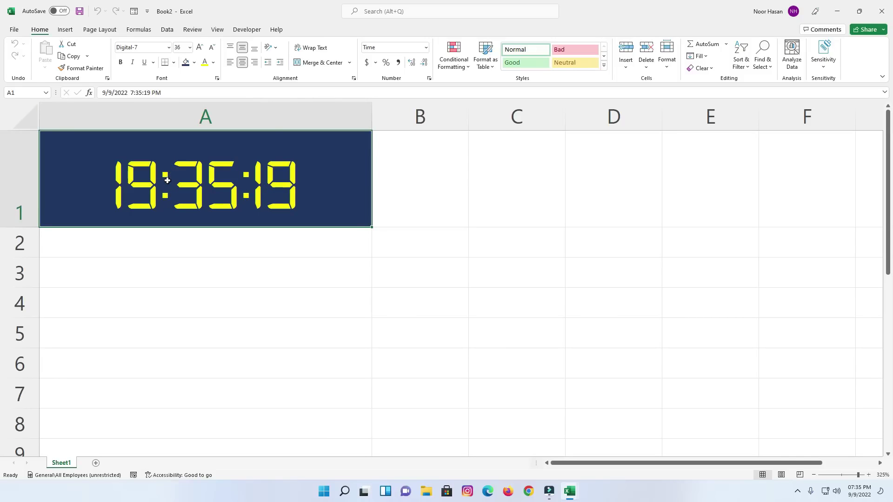
left_click(14, 29)
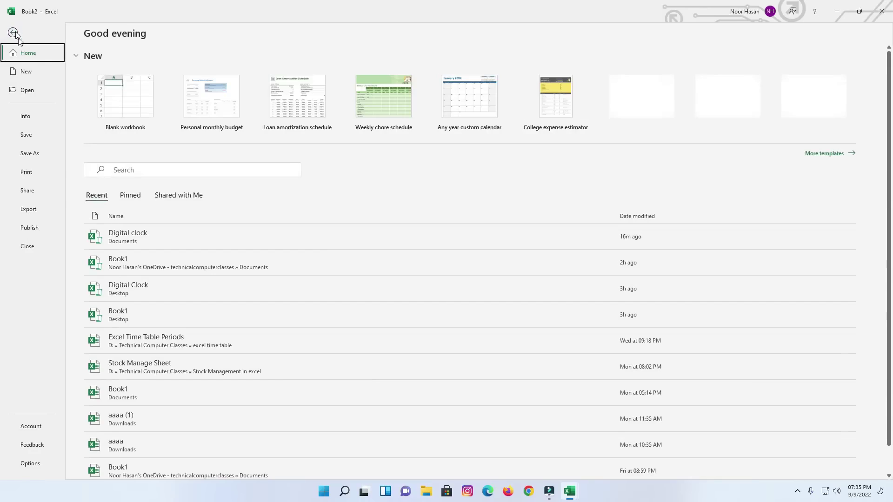
Save the workbook as 'Digital Clock' in Excel Macro-Enabled Workbook (.xlsm) format
left_click(26, 136)
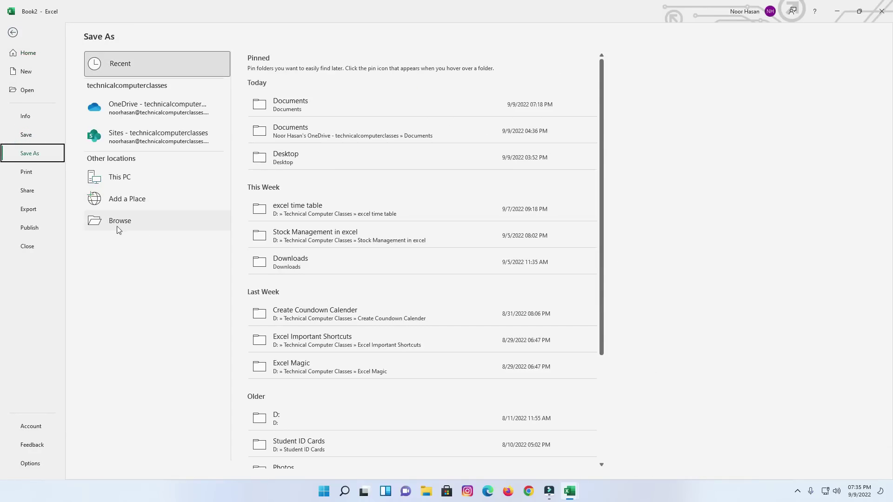
left_click(122, 227)
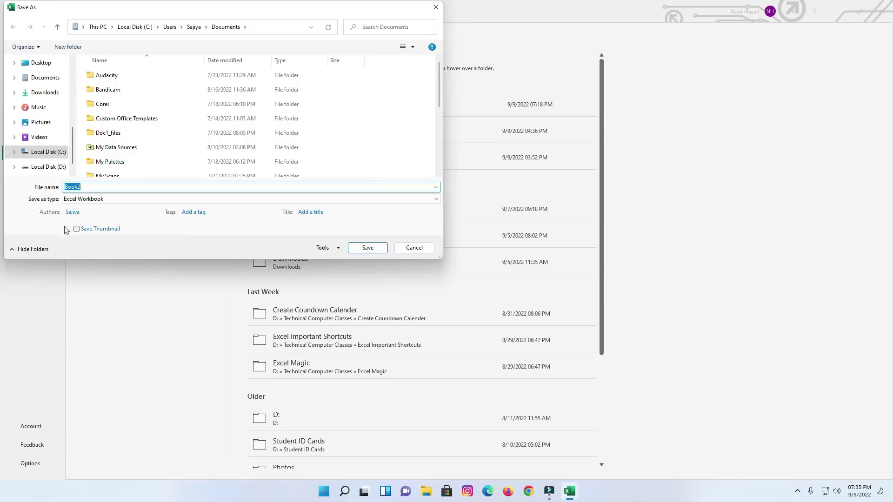
double_click(96, 187)
type("Digital Clock")
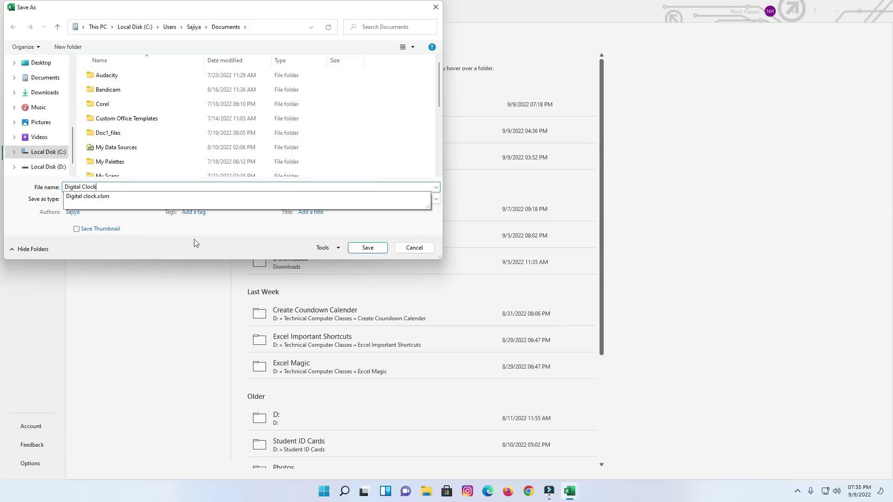
left_click(175, 241)
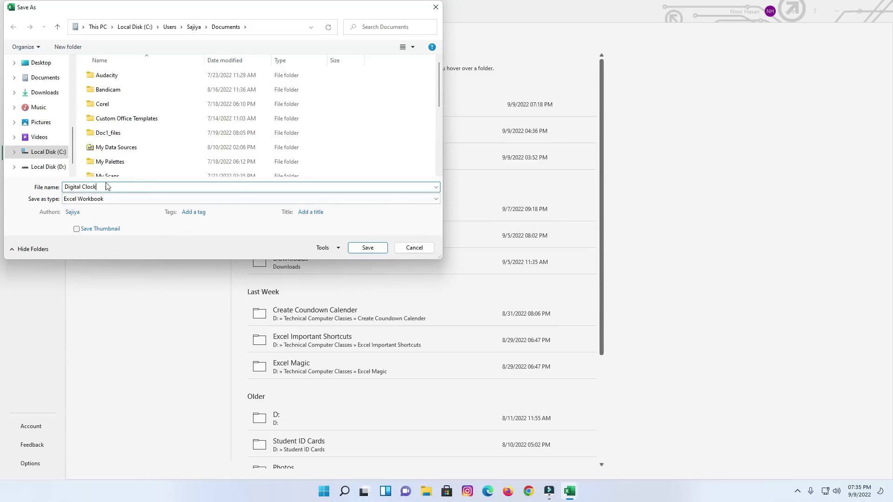
left_click(84, 201)
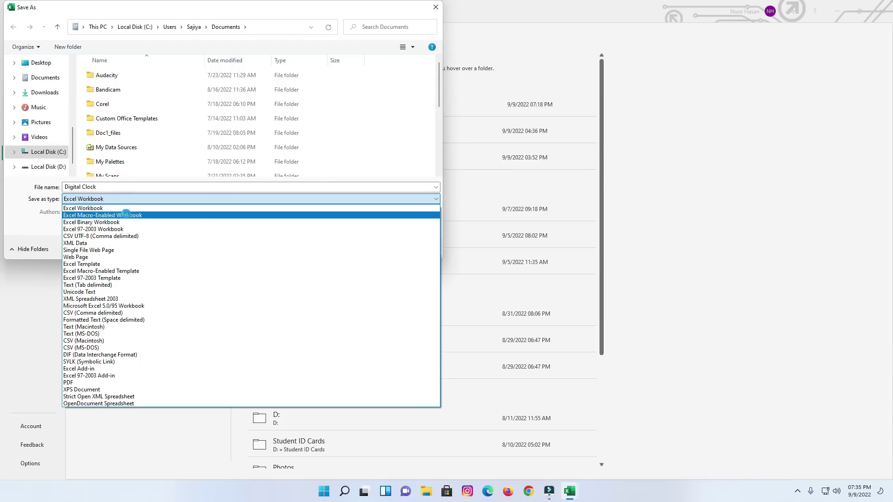
left_click(127, 217)
left_click(368, 247)
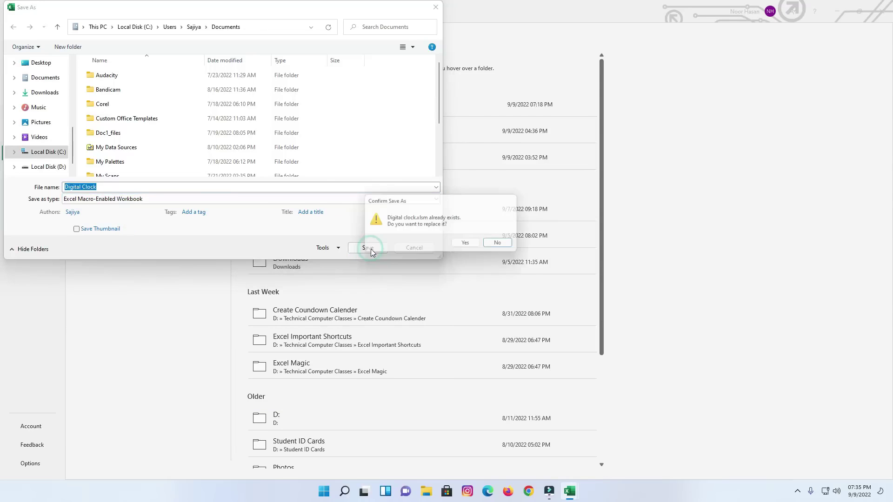
left_click(470, 245)
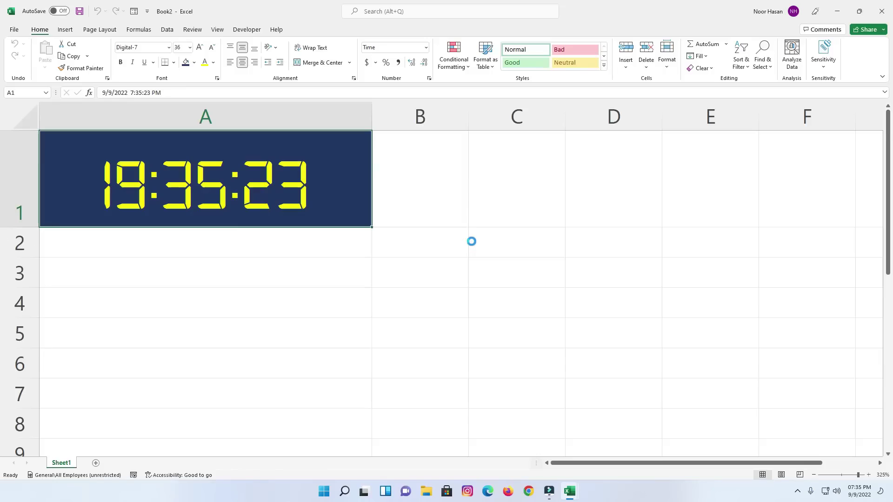